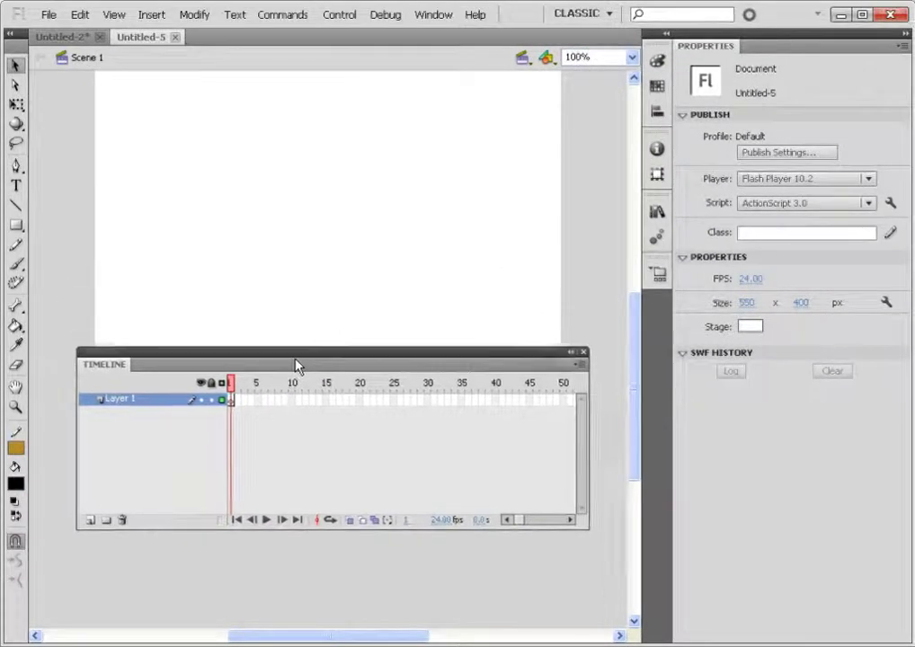
Dock the floating Timeline panel above the document window of Untitled-5
{"action": "left_click_drag", "start_coordinate": [376, 220], "coordinate": [386, 264]}
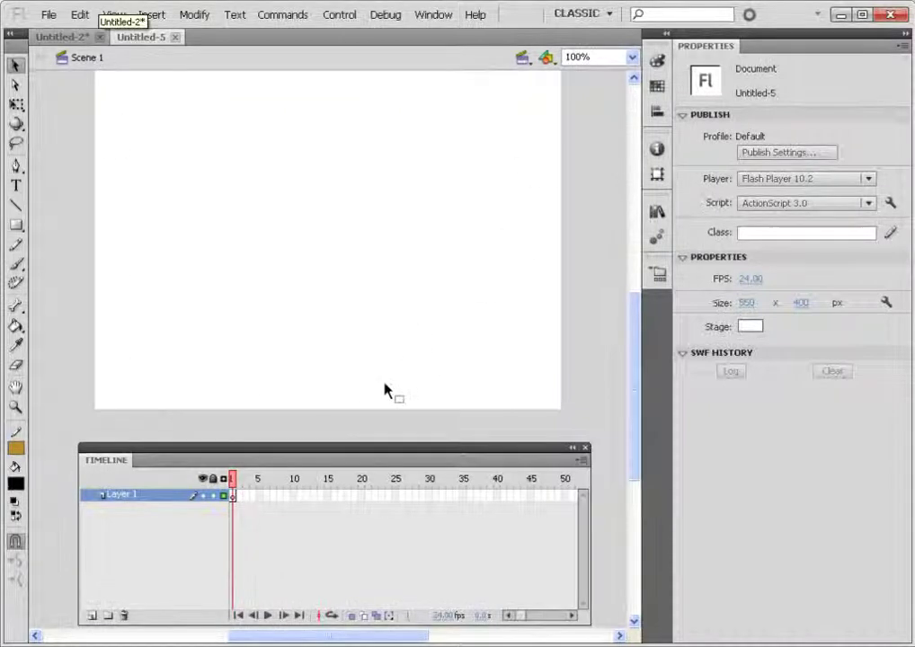
{"action": "mouse_move", "coordinate": [102, 468]}
{"action": "left_mouse_down"}
{"action": "mouse_move", "coordinate": [135, 324]}
{"action": "mouse_move", "coordinate": [41, 34]}
{"action": "mouse_move", "coordinate": [54, 59]}
{"action": "mouse_move", "coordinate": [54, 38]}
{"action": "left_mouse_up"}
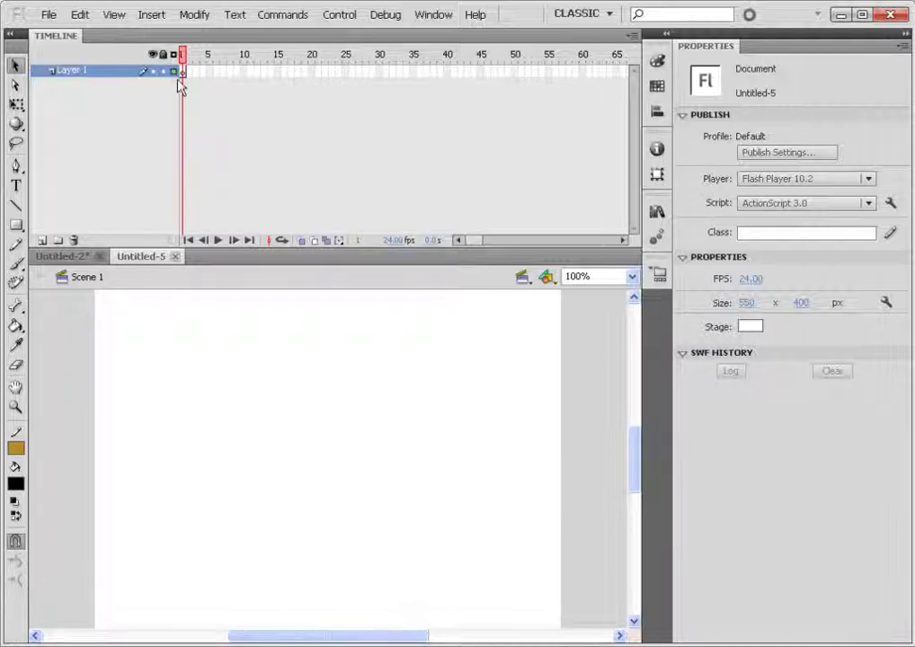
Draw a black square about 77 px wide on Layer 1 with the Rectangle tool
{"action": "left_click", "coordinate": [16, 125]}
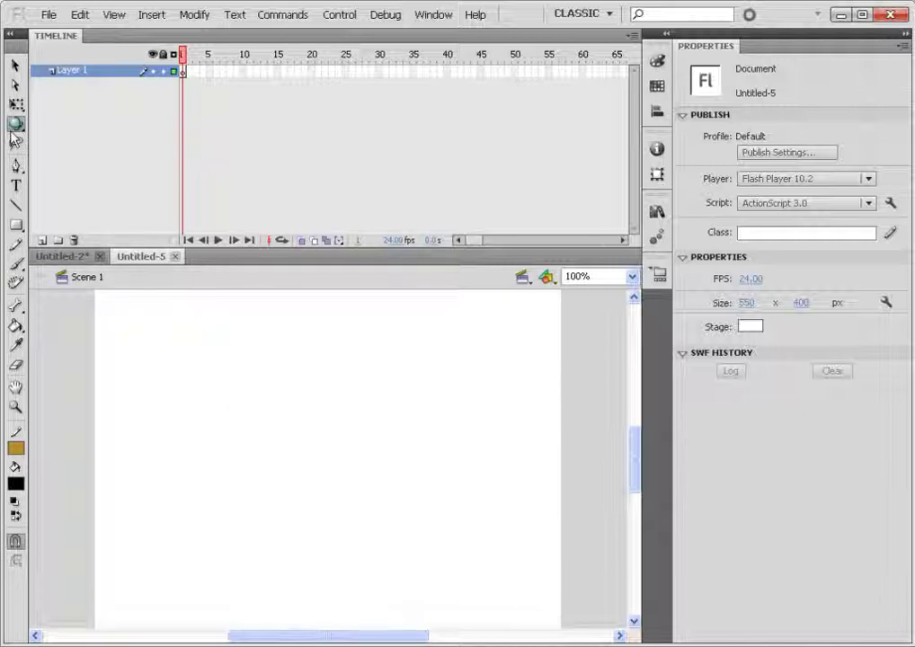
{"action": "left_click", "coordinate": [16, 224]}
{"action": "left_click_drag", "start_coordinate": [213, 387], "coordinate": [280, 451]}
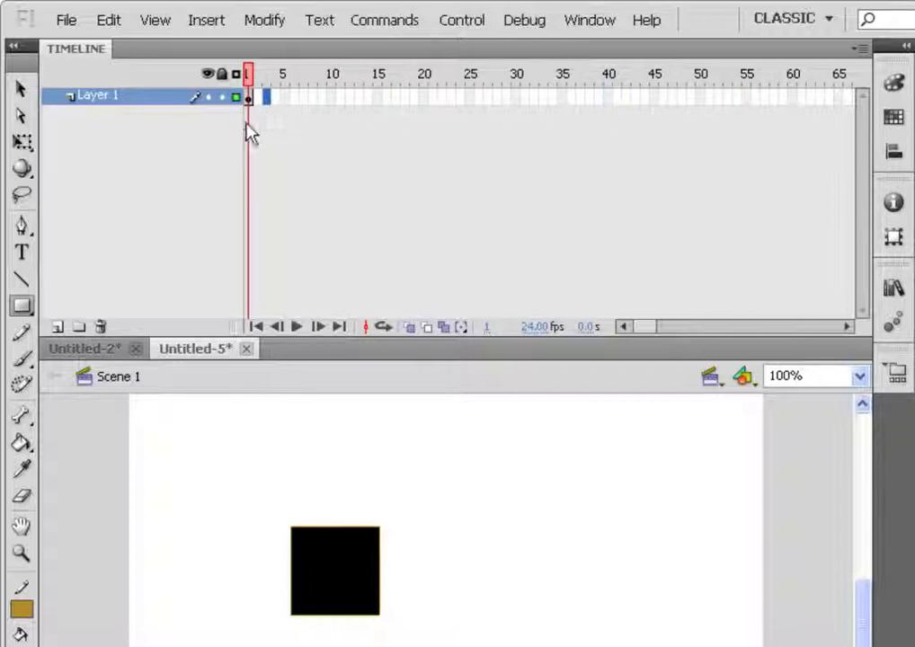
{"action": "mouse_move", "coordinate": [644, 329]}
{"action": "left_mouse_down"}
{"action": "mouse_move", "coordinate": [711, 328]}
{"action": "mouse_move", "coordinate": [628, 337]}
{"action": "left_mouse_up"}
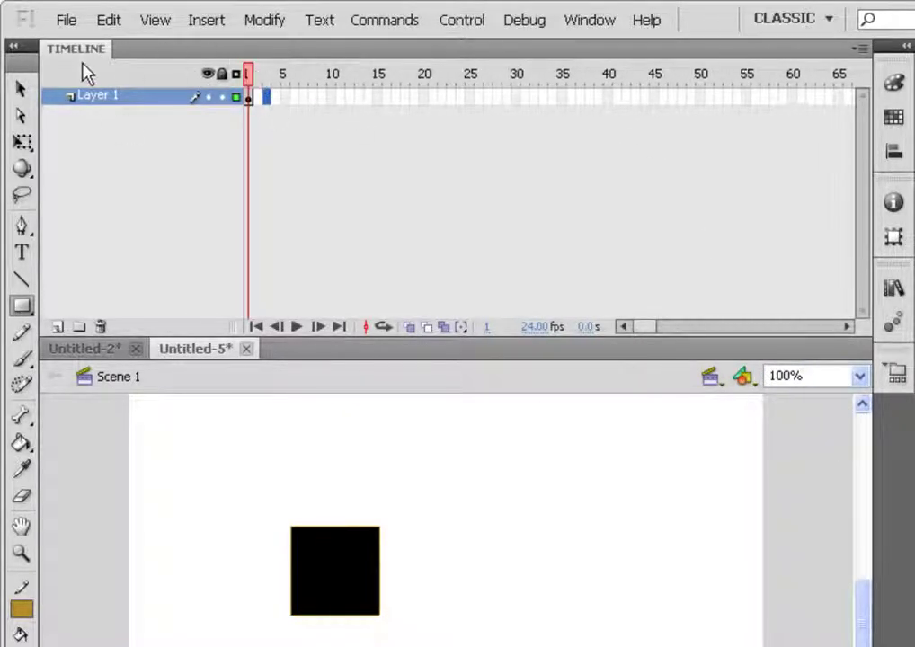
Add a second layer and draw a circle about 98.5 px in diameter on it, overlapping the square's upper-right corner
{"action": "left_click", "coordinate": [55, 330]}
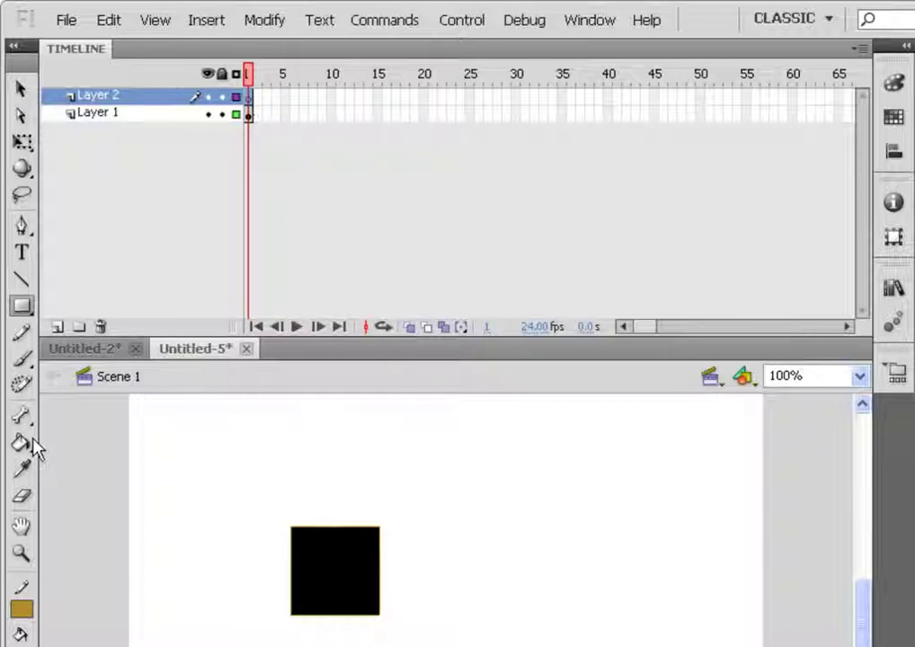
{"action": "left_click", "coordinate": [21, 307]}
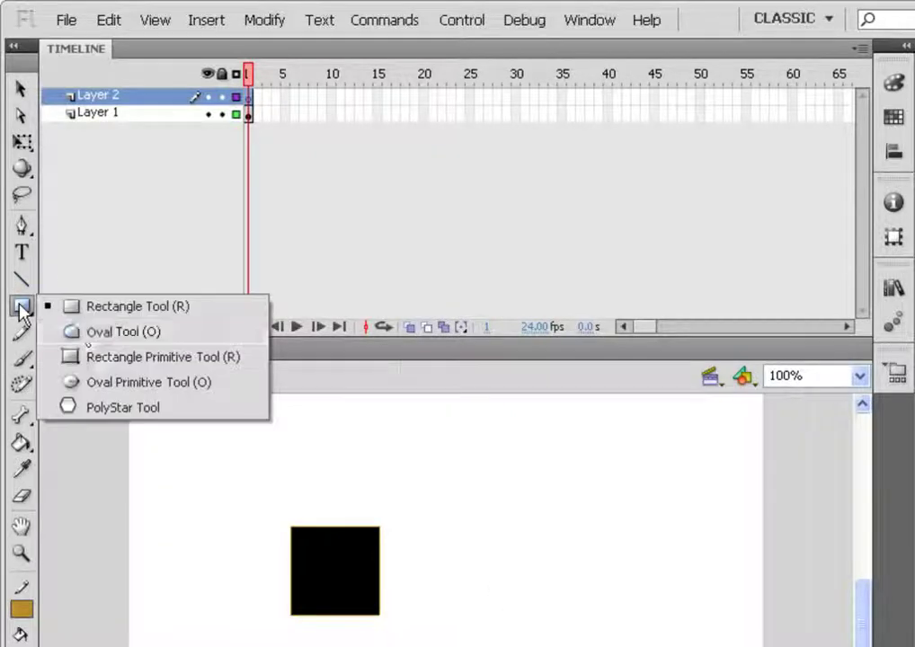
{"action": "left_click", "coordinate": [76, 330]}
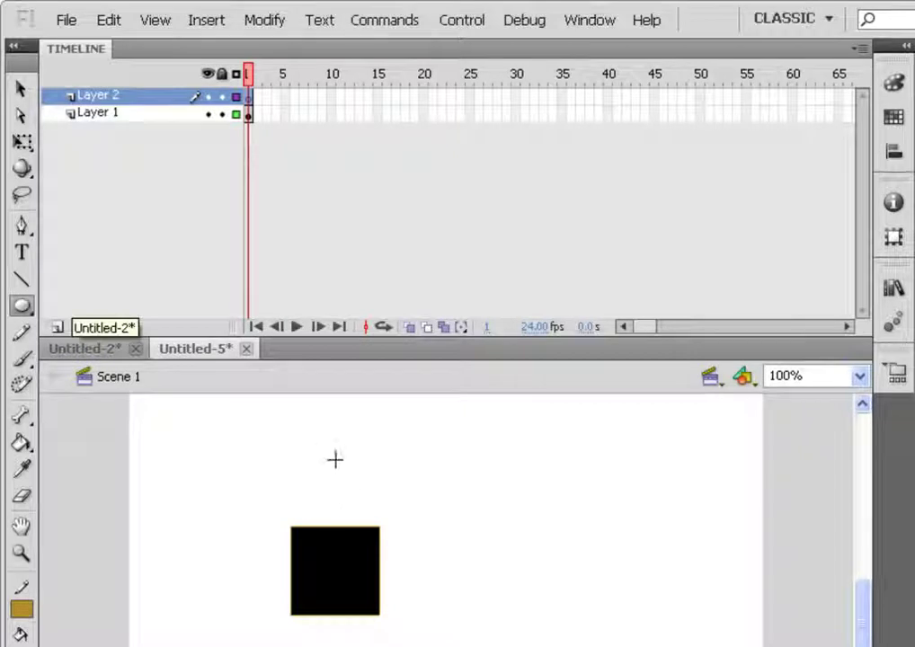
{"action": "left_click_drag", "start_coordinate": [334, 463], "coordinate": [451, 578]}
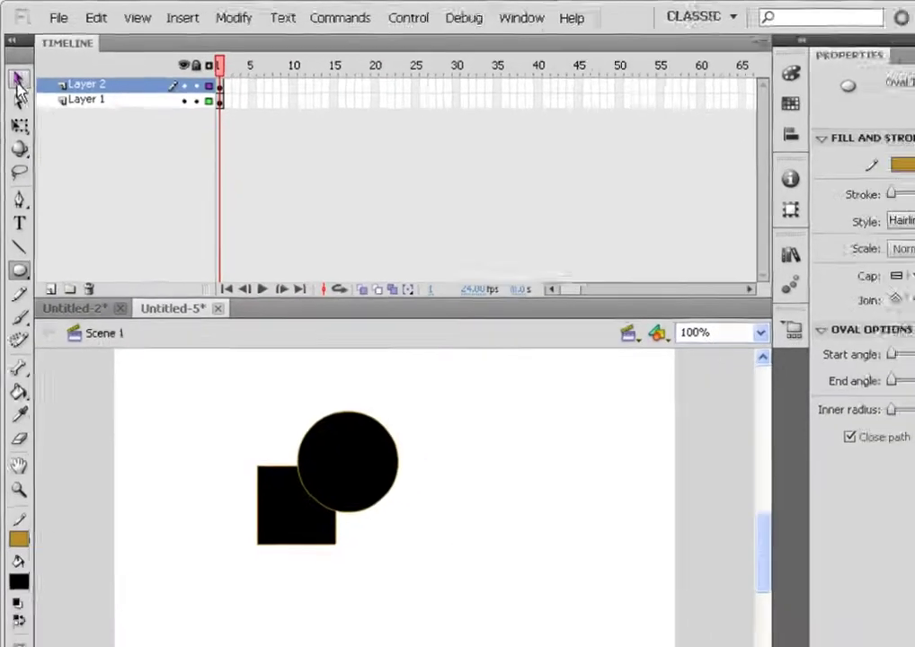
Change the circle's fill colour to green and deselect it
{"action": "left_click", "coordinate": [18, 83]}
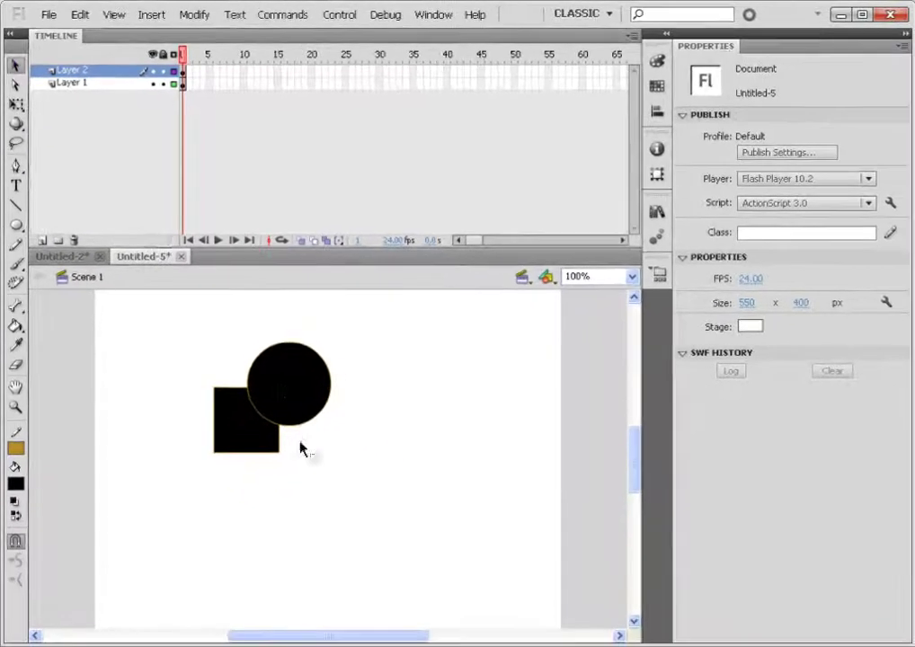
{"action": "left_click", "coordinate": [351, 471]}
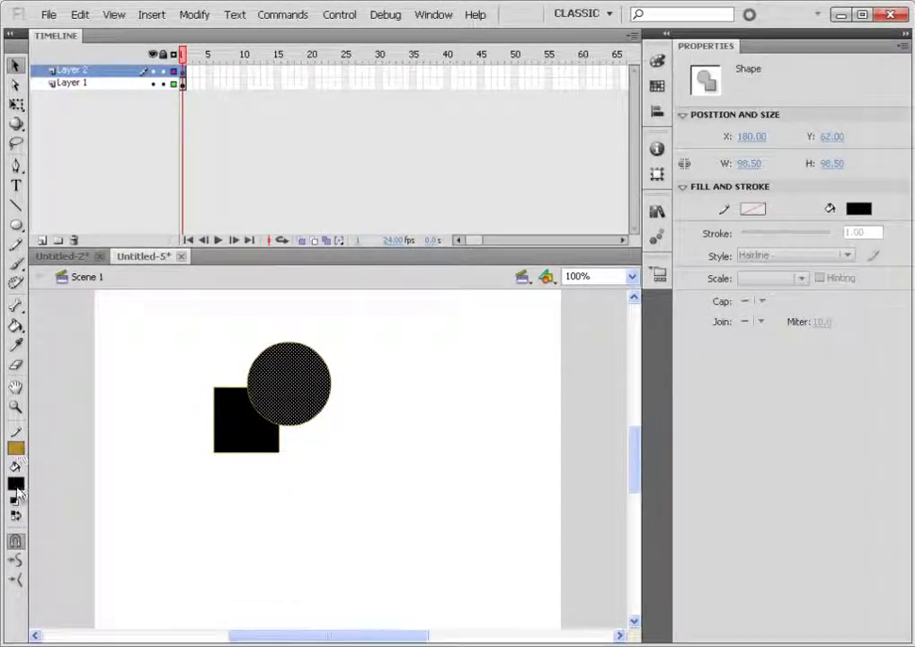
{"action": "left_click", "coordinate": [16, 482]}
{"action": "left_click", "coordinate": [176, 532]}
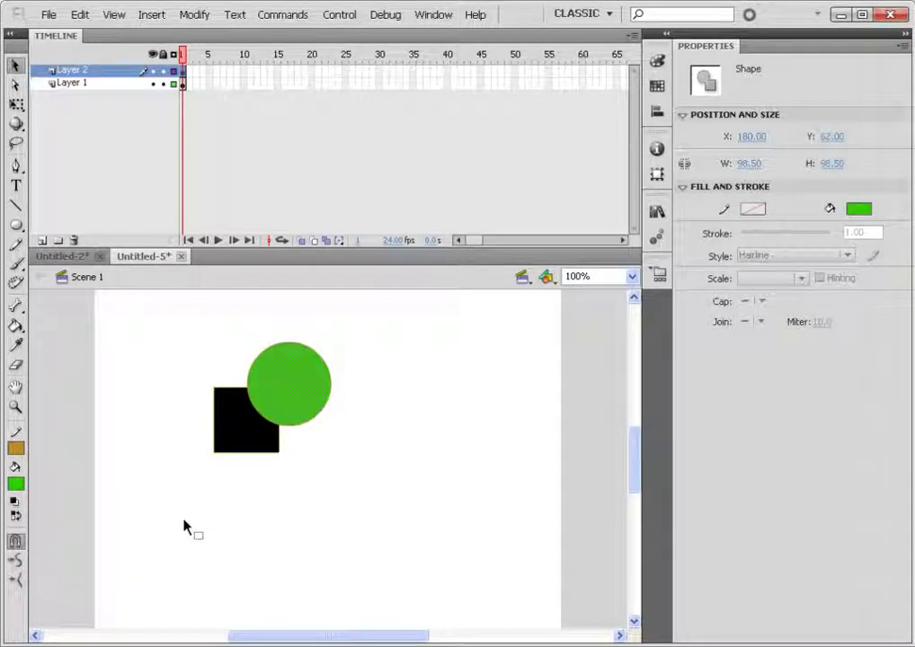
{"action": "left_click", "coordinate": [439, 508]}
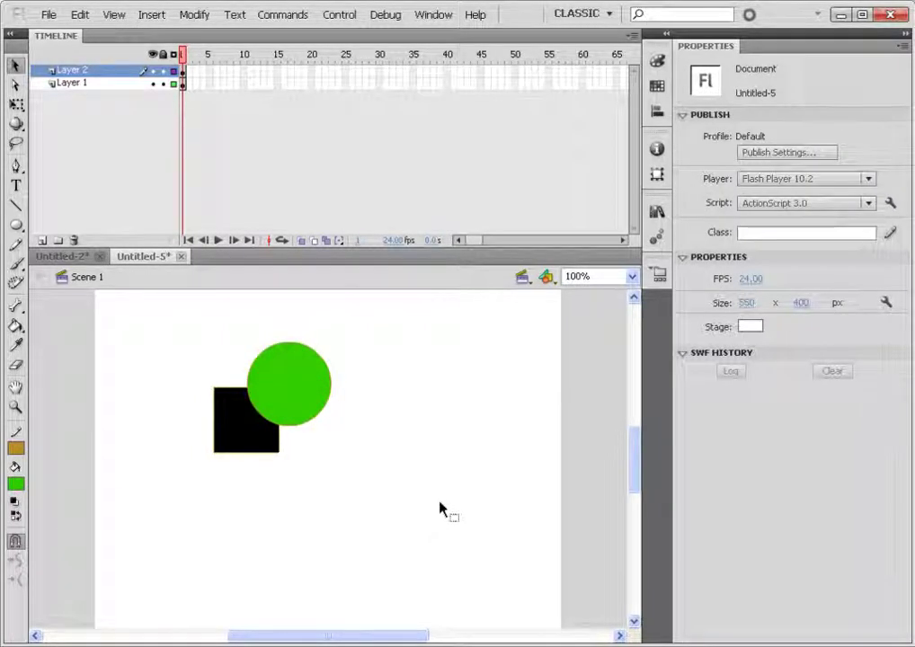
Move the circle's green fill off its outline to about X 329, Y 120
{"action": "left_click", "coordinate": [302, 382]}
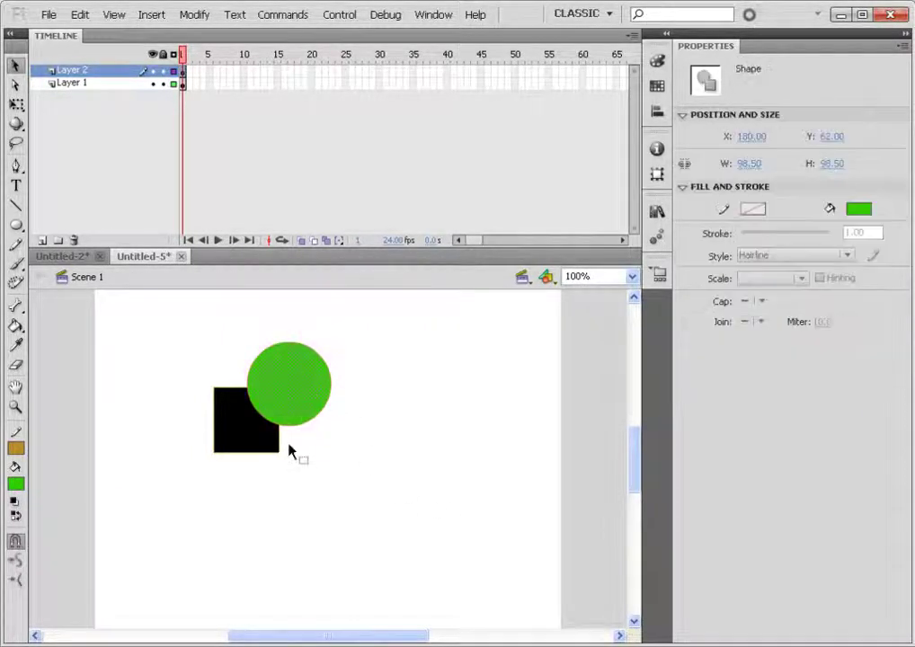
{"action": "left_click_drag", "start_coordinate": [294, 376], "coordinate": [415, 424]}
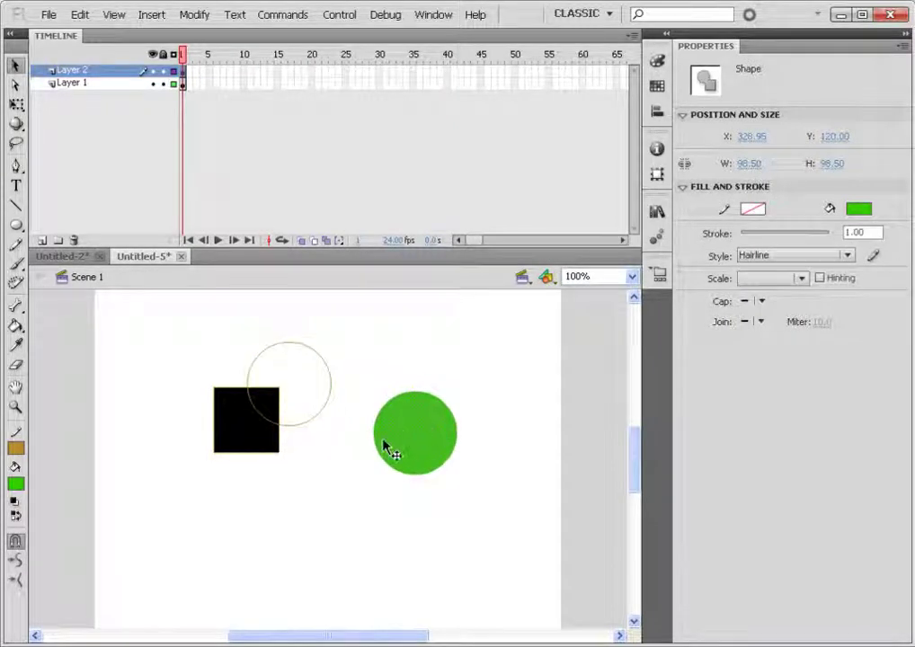
{"action": "left_click", "coordinate": [183, 70]}
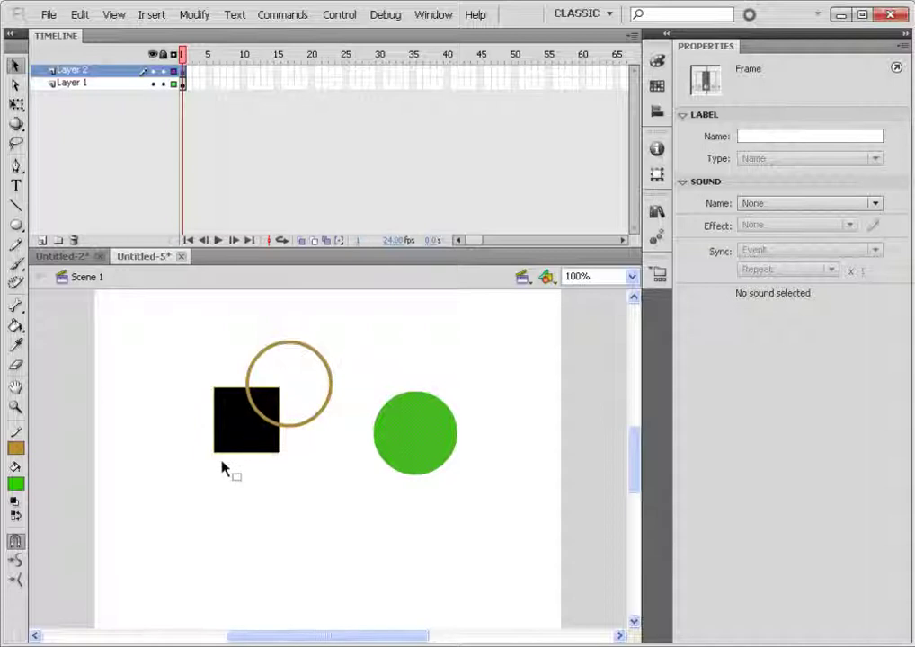
Move the circle's outline below and to the right of the square, and shift the green fill towards the stage's upper right
{"action": "left_click", "coordinate": [314, 438]}
{"action": "left_click", "coordinate": [315, 425]}
{"action": "left_click_drag", "start_coordinate": [314, 426], "coordinate": [390, 548]}
{"action": "left_click_drag", "start_coordinate": [404, 457], "coordinate": [449, 422]}
{"action": "left_click", "coordinate": [469, 499]}
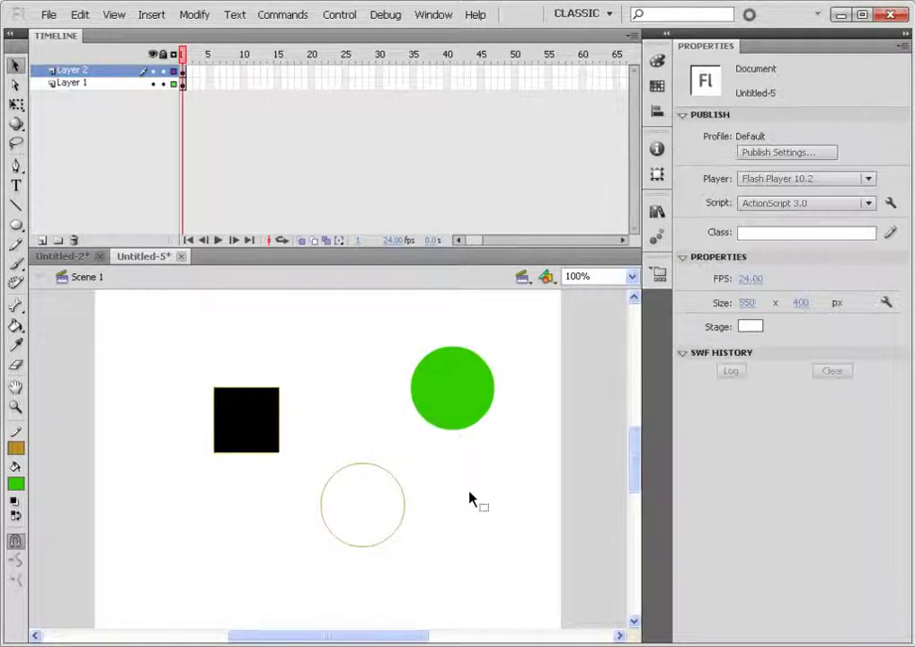
Move the black square's fill and its outline to the lower-left part of the stage, keeping them aligned
{"action": "left_click", "coordinate": [254, 417]}
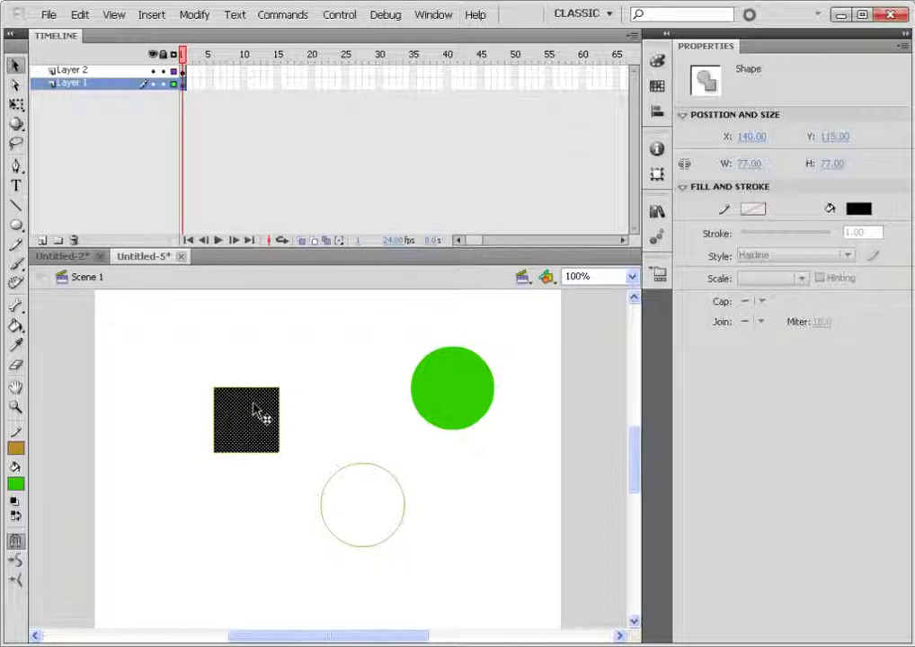
{"action": "left_click_drag", "start_coordinate": [255, 440], "coordinate": [178, 529]}
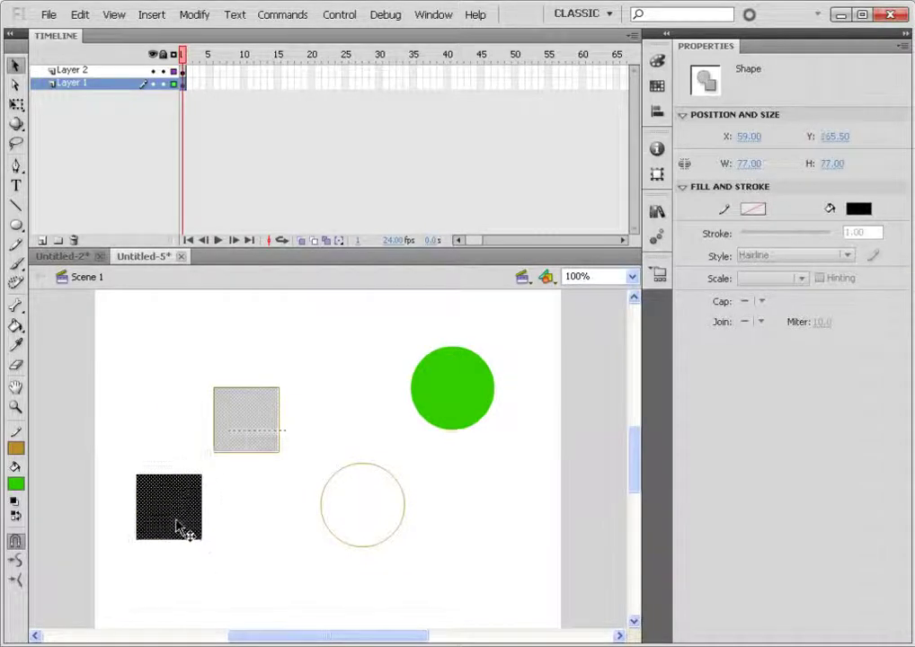
{"action": "left_click_drag", "start_coordinate": [192, 337], "coordinate": [196, 538]}
{"action": "left_click", "coordinate": [225, 327]}
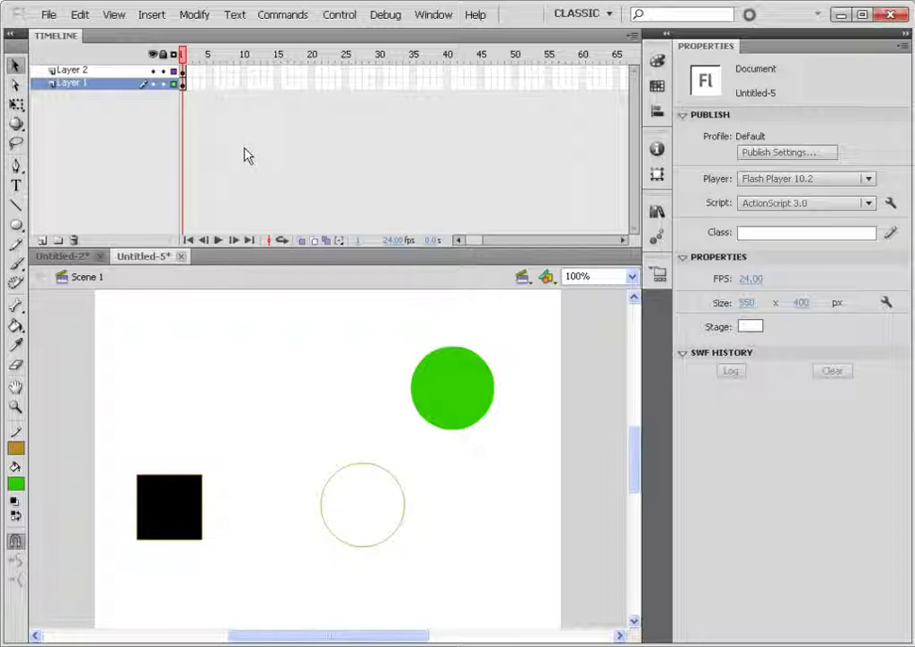
Delete all the shapes on the stage from both layers
{"action": "left_click_drag", "start_coordinate": [94, 312], "coordinate": [517, 630]}
{"action": "key", "text": "Delete"}
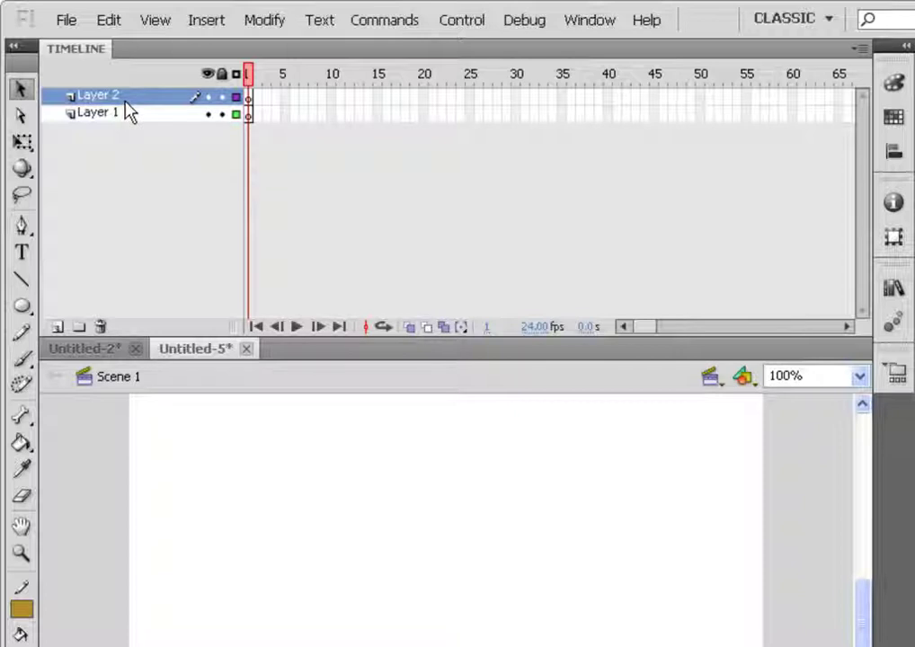
Add eight new layers, Layer 3 to Layer 10, above Layer 2
{"action": "left_click", "coordinate": [57, 327]}
{"action": "left_click", "coordinate": [57, 327]}
{"action": "left_click", "coordinate": [57, 327]}
{"action": "left_click", "coordinate": [57, 328]}
{"action": "left_click", "coordinate": [57, 327]}
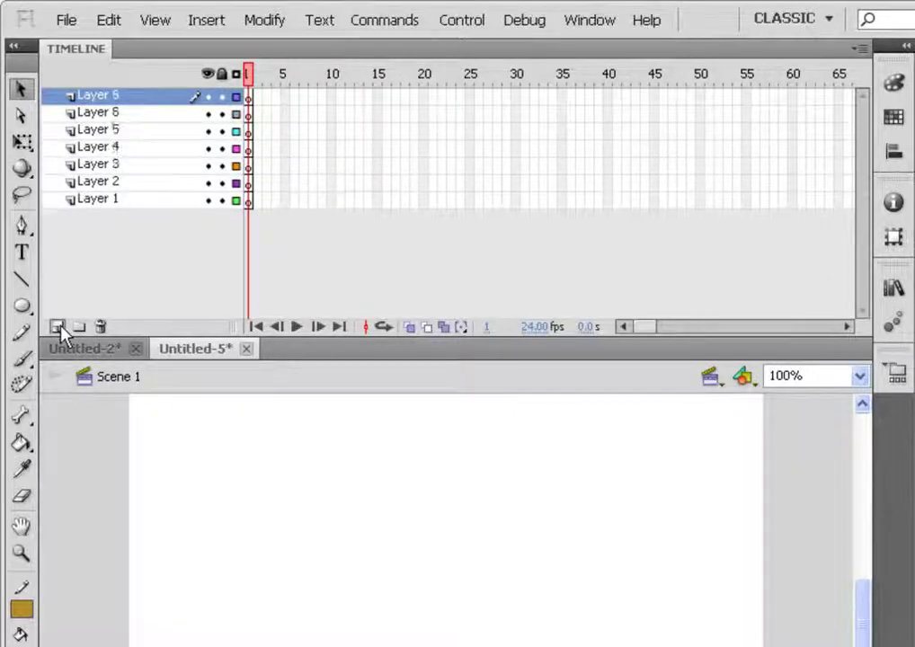
{"action": "left_click", "coordinate": [57, 327]}
{"action": "left_click", "coordinate": [57, 327]}
{"action": "left_click", "coordinate": [58, 327]}
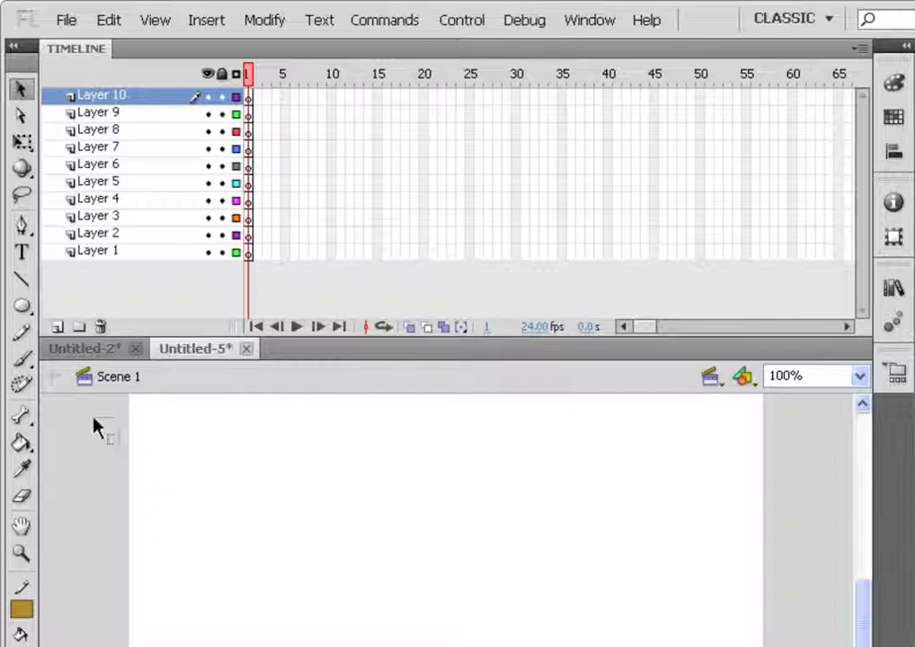
Create a layer folder and move Layer 2 through Layer 10 into it
{"action": "left_click", "coordinate": [81, 329]}
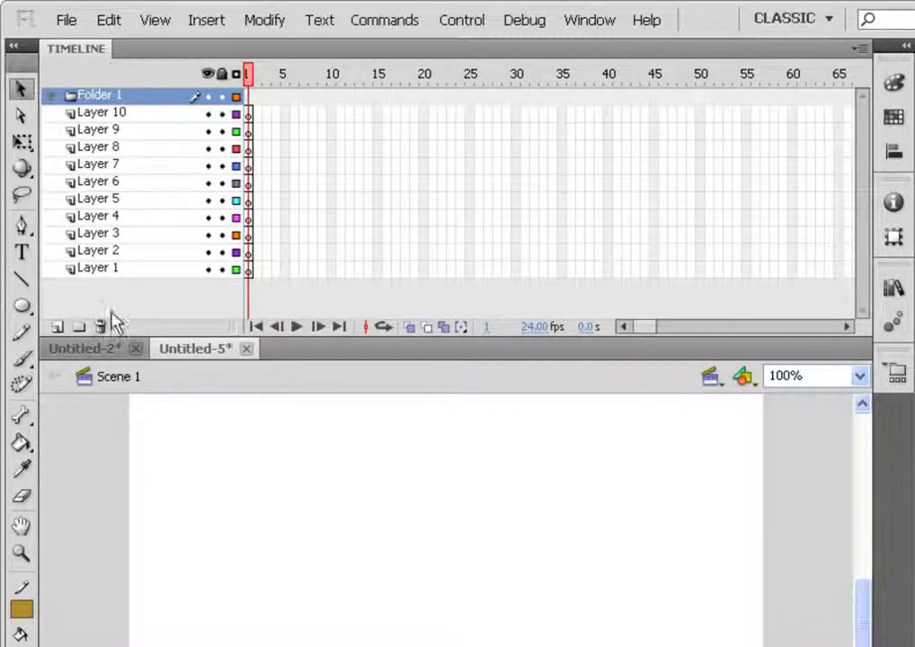
{"action": "left_click", "coordinate": [86, 118]}
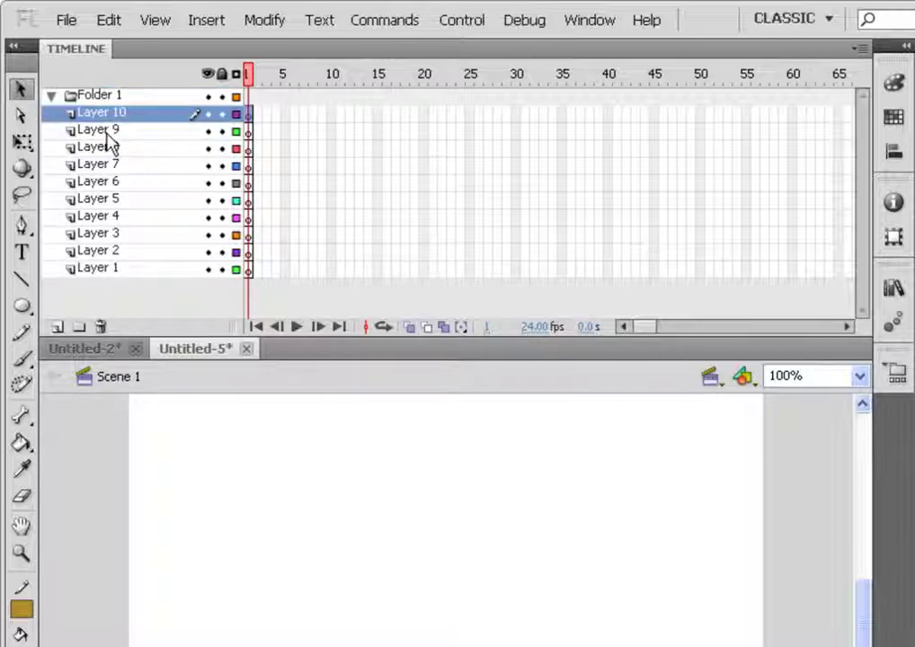
{"action": "left_click", "coordinate": [92, 254], "text": "shift"}
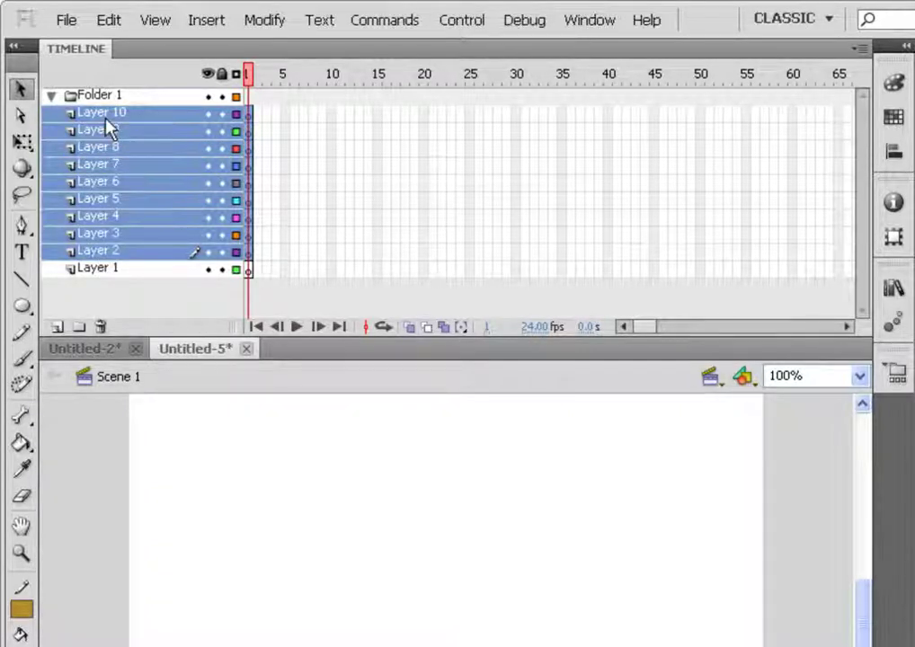
{"action": "left_click_drag", "start_coordinate": [104, 114], "coordinate": [78, 102]}
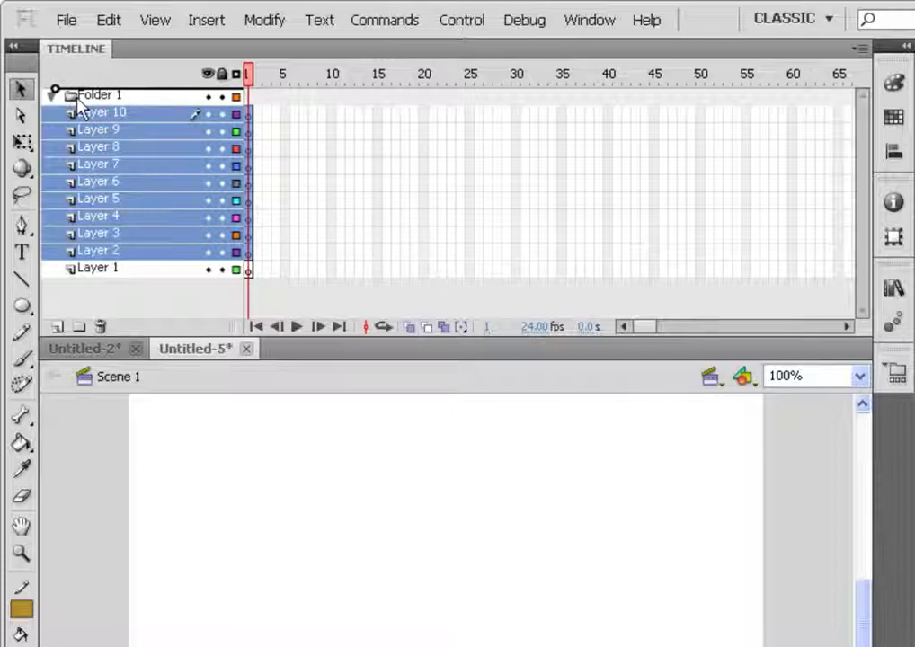
{"action": "left_click", "coordinate": [77, 113]}
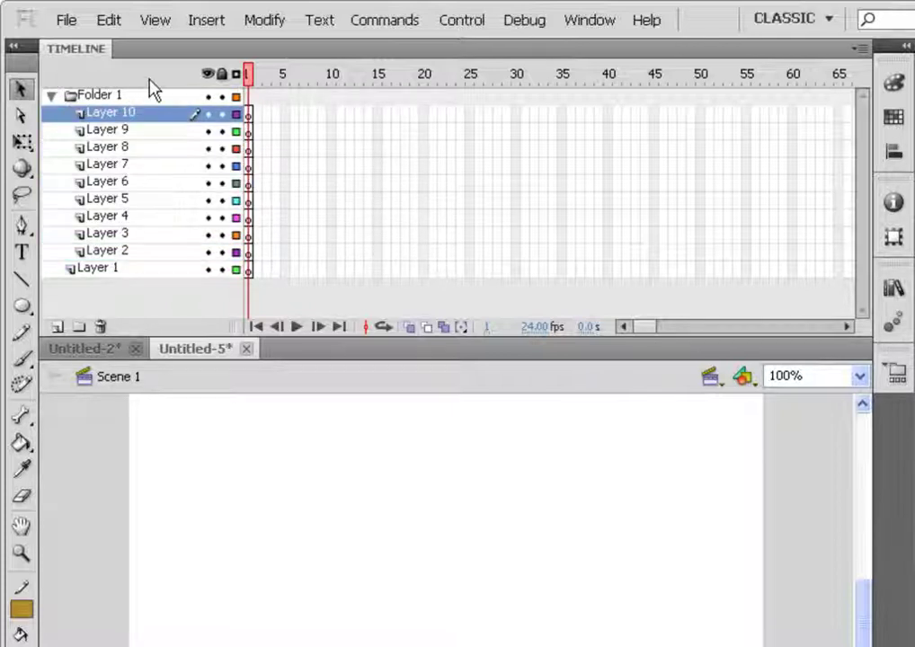
Collapse Folder 1 and delete it together with its nested layers
{"action": "left_click", "coordinate": [51, 96]}
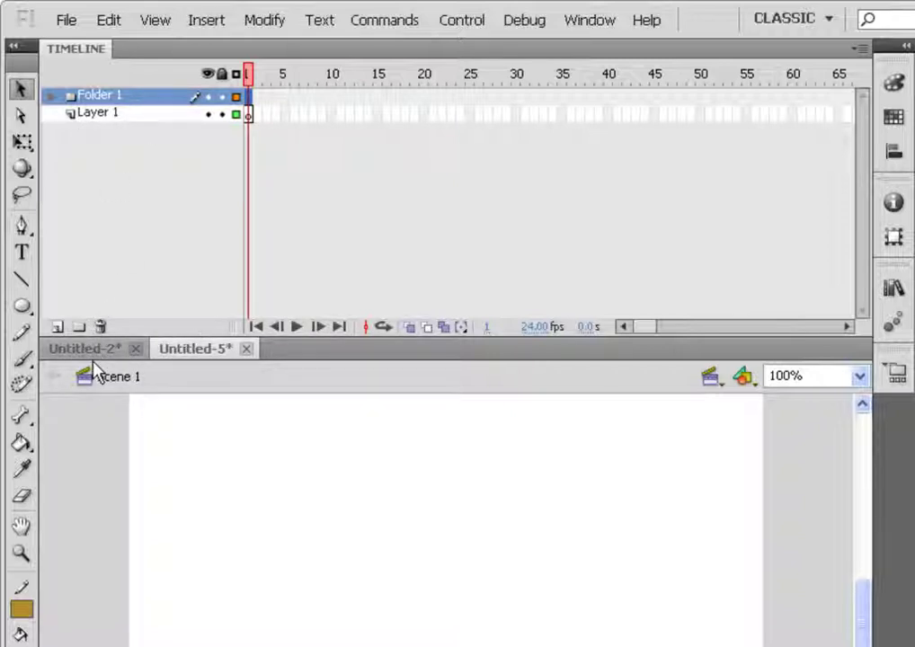
{"action": "left_click", "coordinate": [101, 327]}
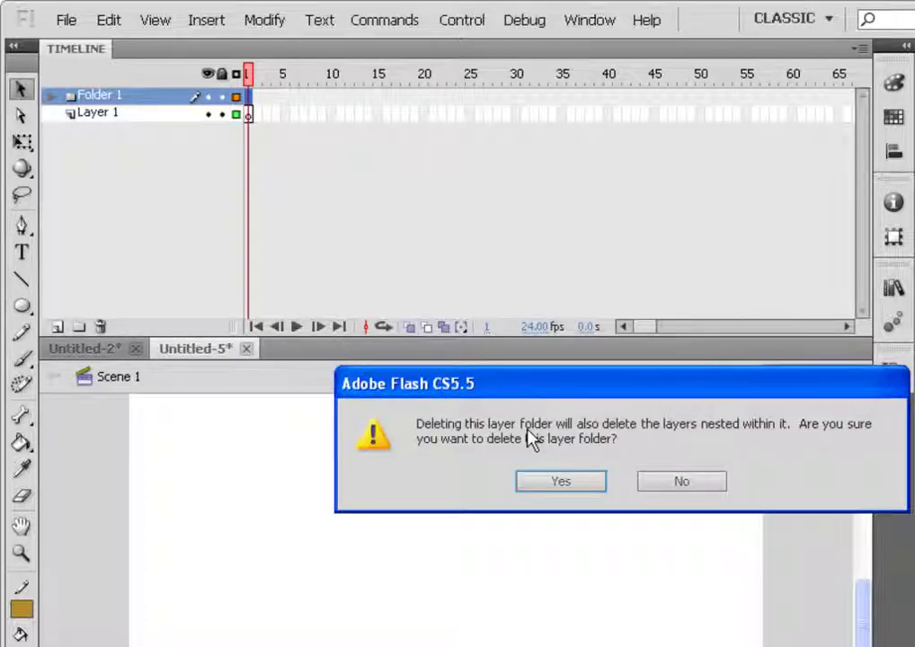
{"action": "left_click", "coordinate": [527, 488]}
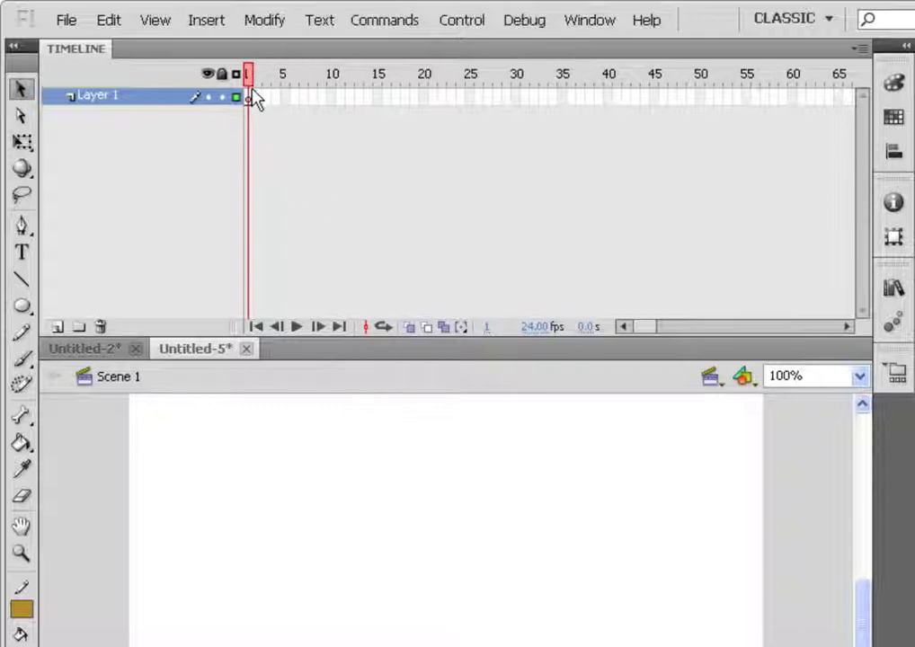
Set the timeline's frame rate to 10 fps
{"action": "left_click", "coordinate": [531, 328]}
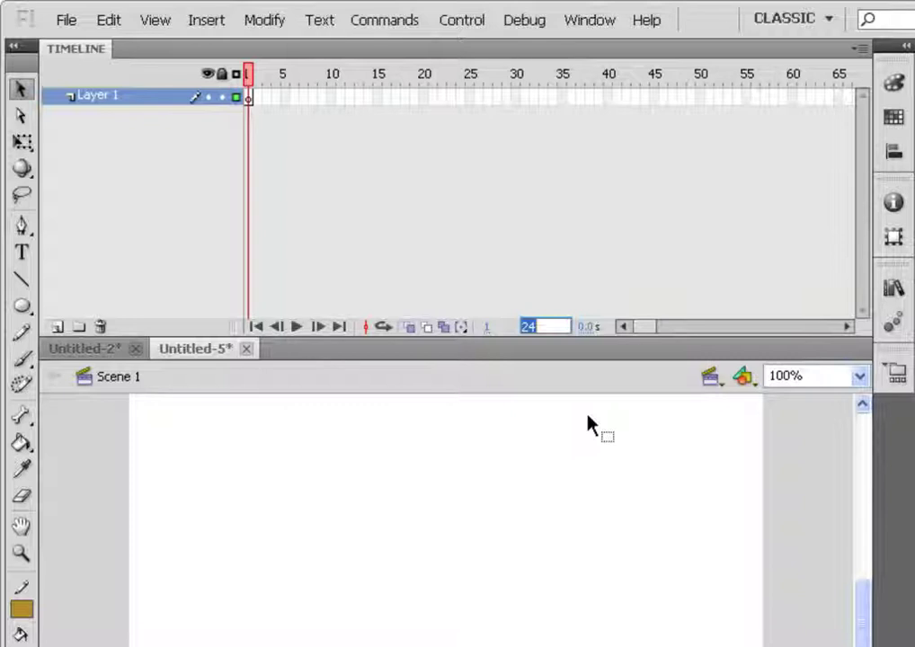
{"action": "type", "text": "10"}
{"action": "key", "text": "Return"}
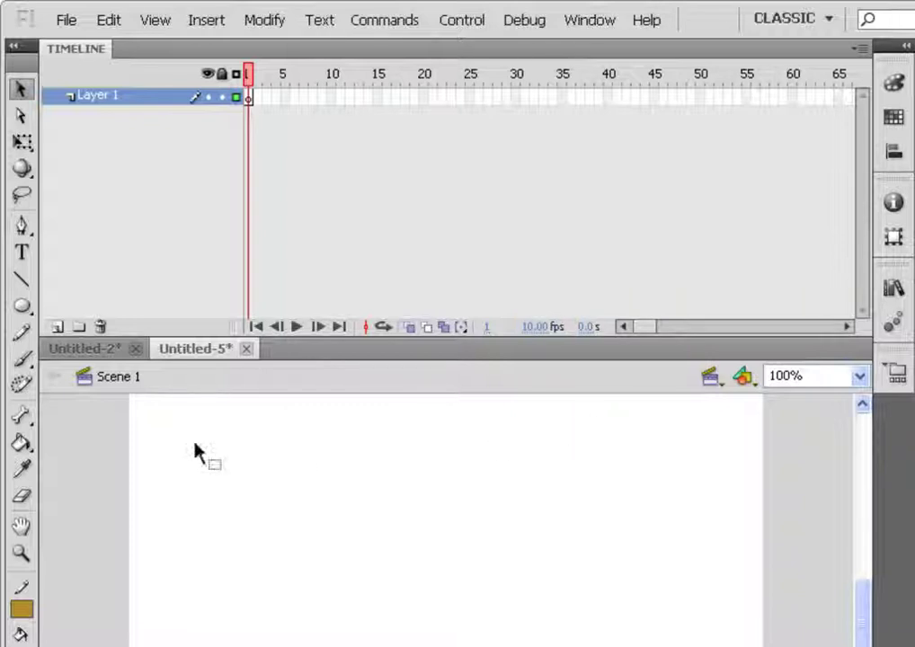
Draw a small green oval near the stage's left edge on Layer 1 and select its fill and outline
{"action": "left_click", "coordinate": [21, 306]}
{"action": "left_click_drag", "start_coordinate": [171, 527], "coordinate": [231, 567]}
{"action": "left_click", "coordinate": [21, 88]}
{"action": "left_click_drag", "start_coordinate": [132, 469], "coordinate": [391, 646]}
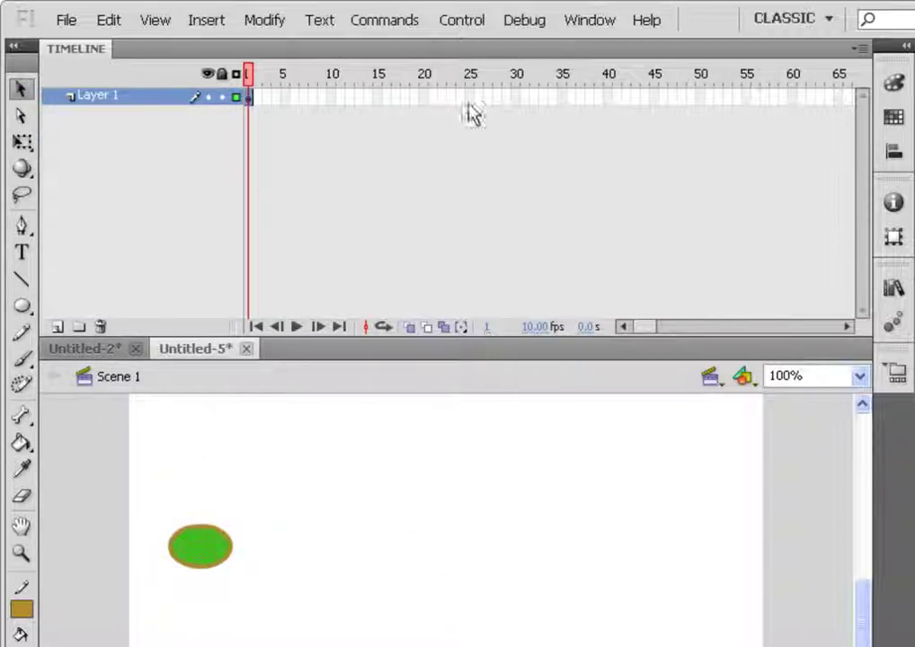
Insert a keyframe at frame 34 of Layer 1
{"action": "left_click", "coordinate": [551, 96]}
{"action": "right_click", "coordinate": [552, 96]}
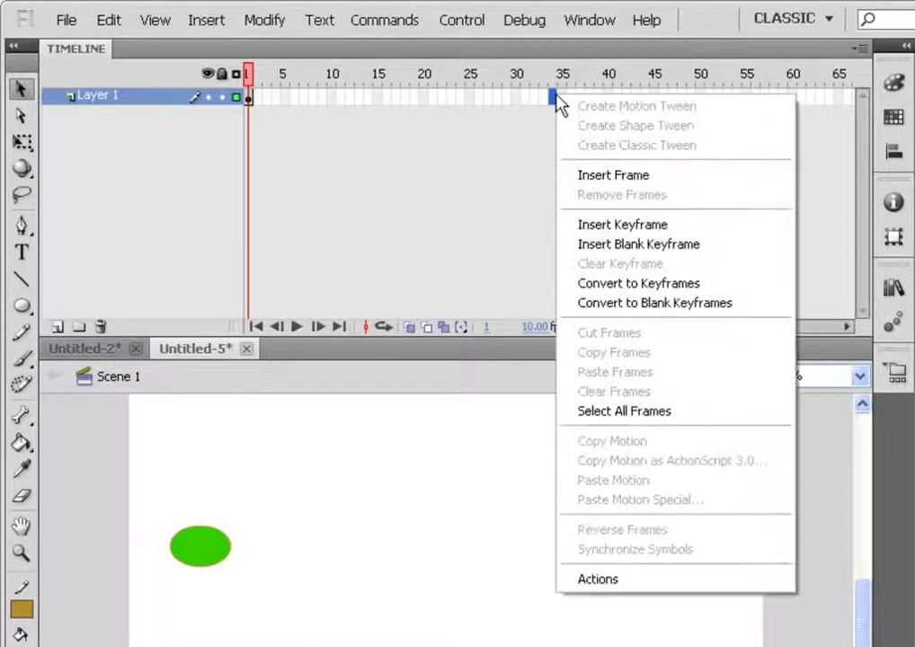
{"action": "left_click", "coordinate": [755, 234]}
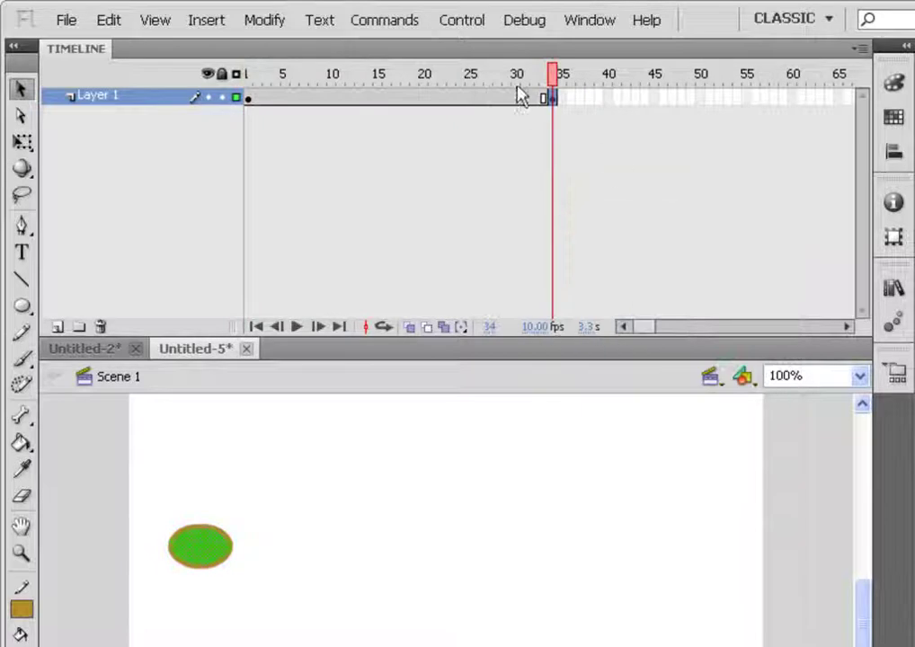
Create a shape tween between frames 1 and 34 and move the oval to the stage's right side at frame 34
{"action": "right_click", "coordinate": [473, 97]}
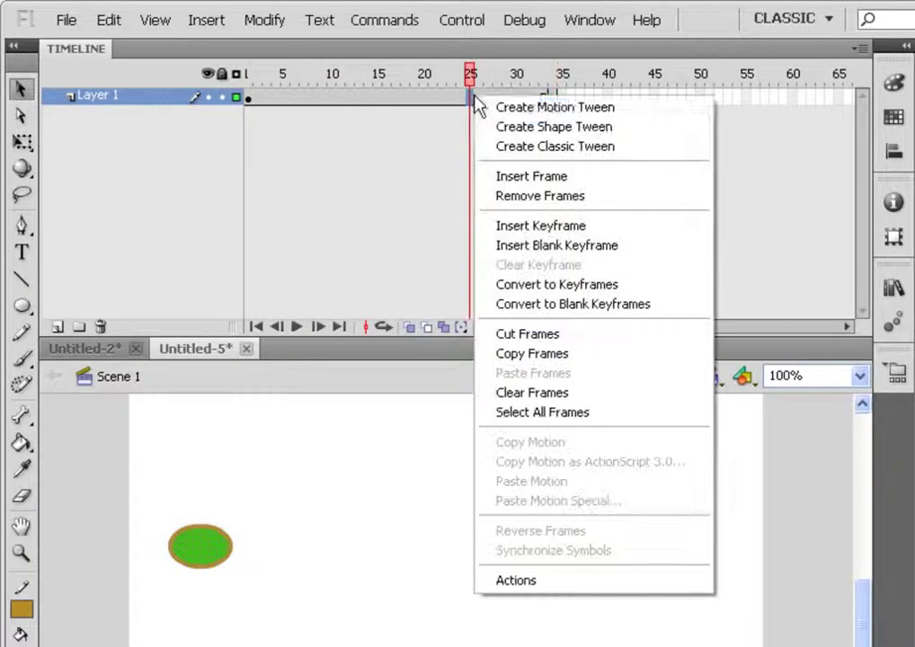
{"action": "left_click", "coordinate": [605, 129]}
{"action": "left_click", "coordinate": [553, 97]}
{"action": "left_click_drag", "start_coordinate": [215, 566], "coordinate": [607, 578]}
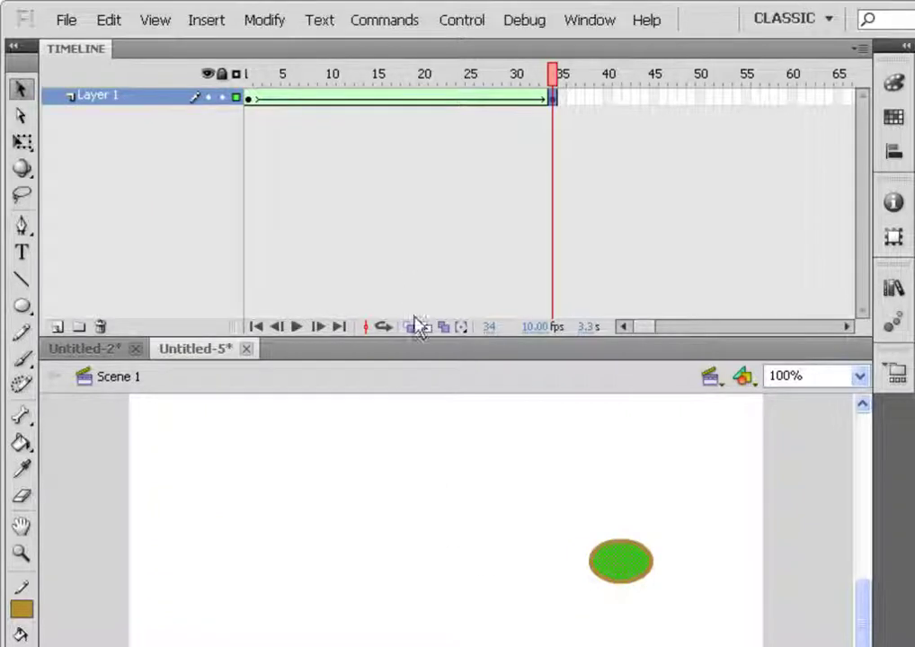
Return the playhead to frame 1 and play the oval animation at 10 fps
{"action": "left_click", "coordinate": [540, 329]}
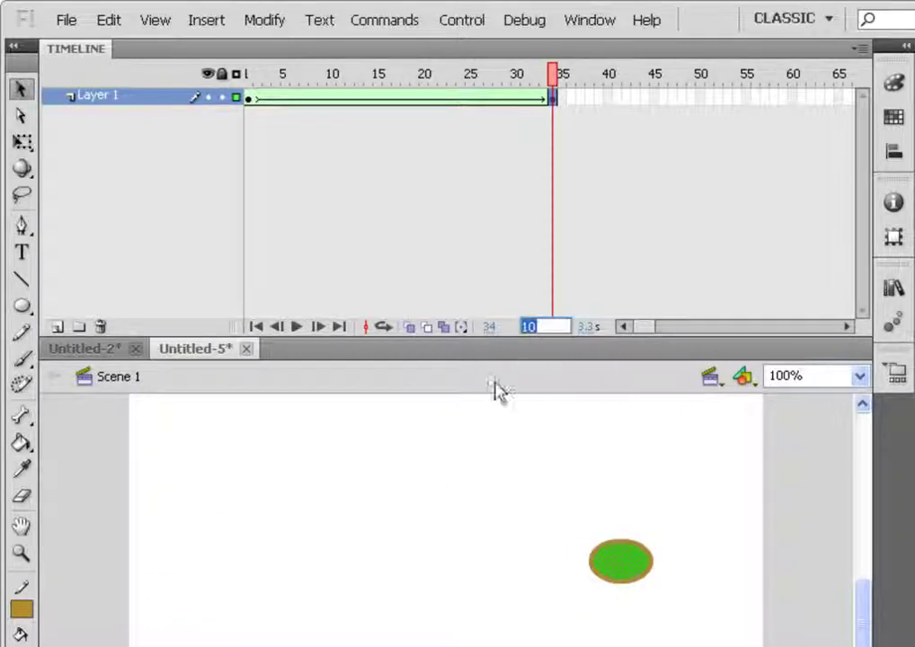
{"action": "left_click", "coordinate": [541, 466]}
{"action": "left_click_drag", "start_coordinate": [548, 96], "coordinate": [236, 113]}
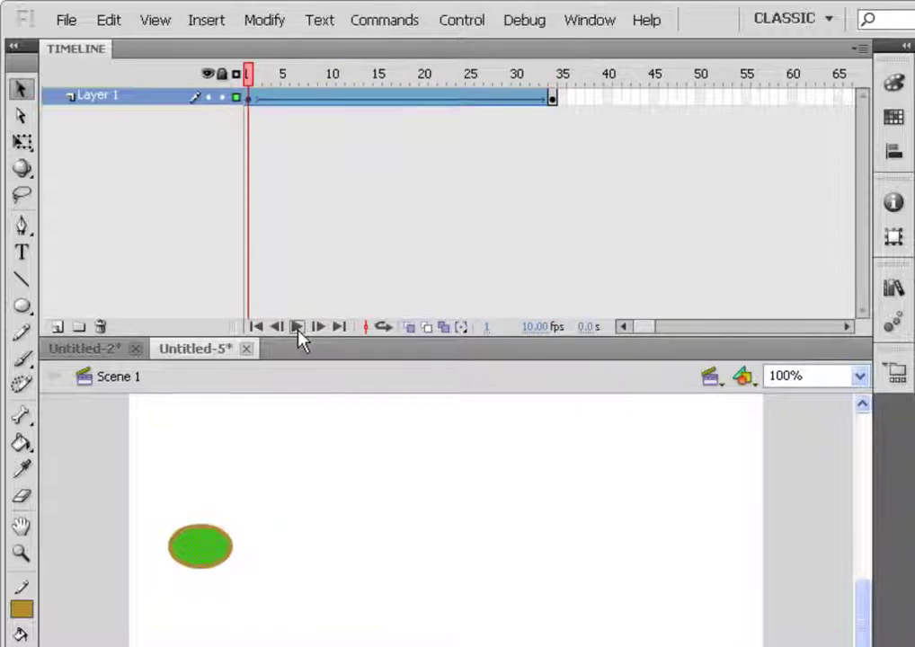
{"action": "left_click", "coordinate": [298, 329]}
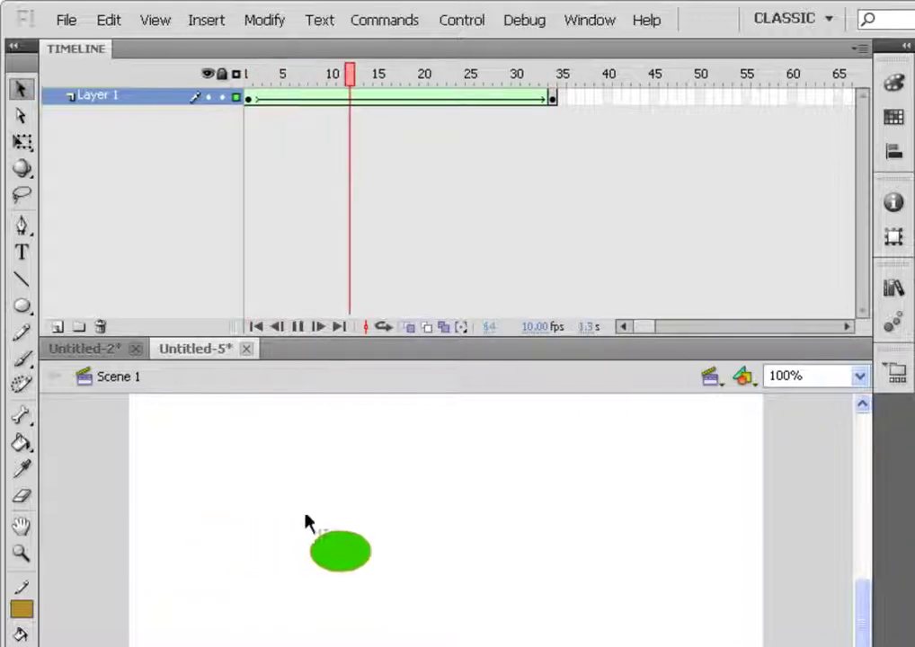
Set the timeline's frame rate to 100 fps and play the oval animation from frame 1
{"action": "left_click", "coordinate": [531, 329]}
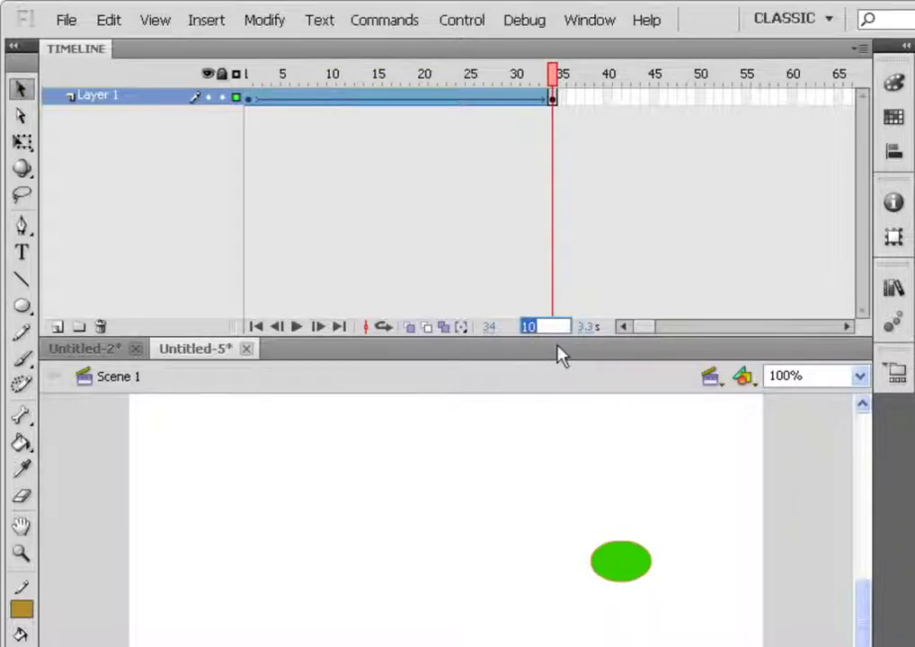
{"action": "key", "text": "BackSpace"}
{"action": "type", "text": "100"}
{"action": "key", "text": "Return"}
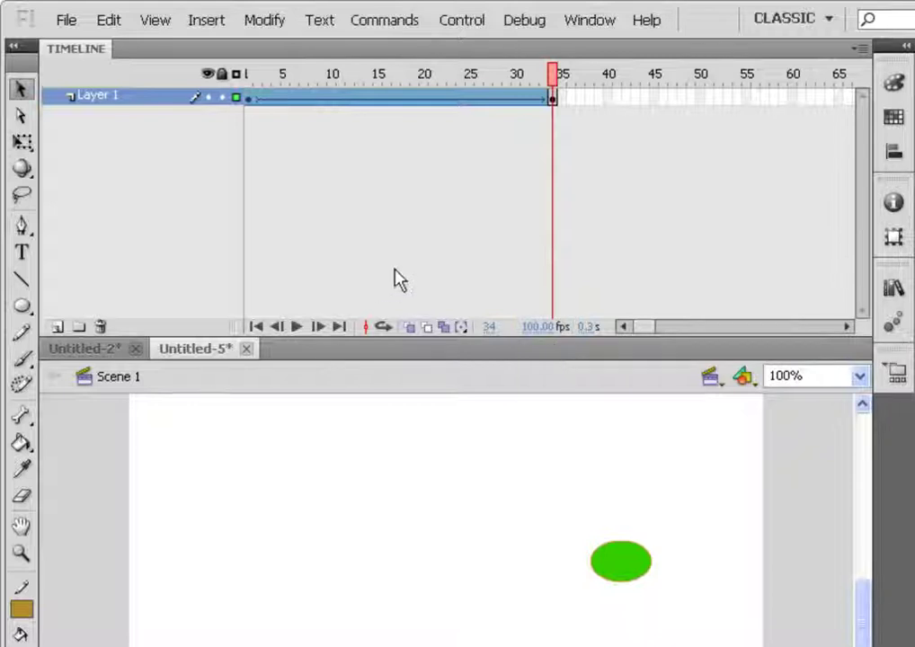
{"action": "left_click", "coordinate": [248, 74]}
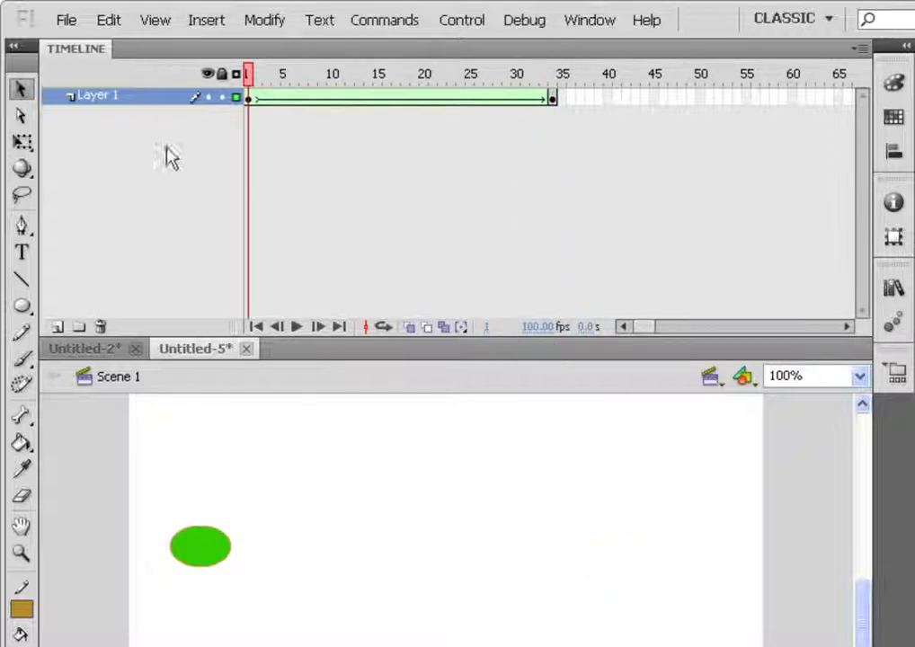
{"action": "left_click", "coordinate": [296, 327]}
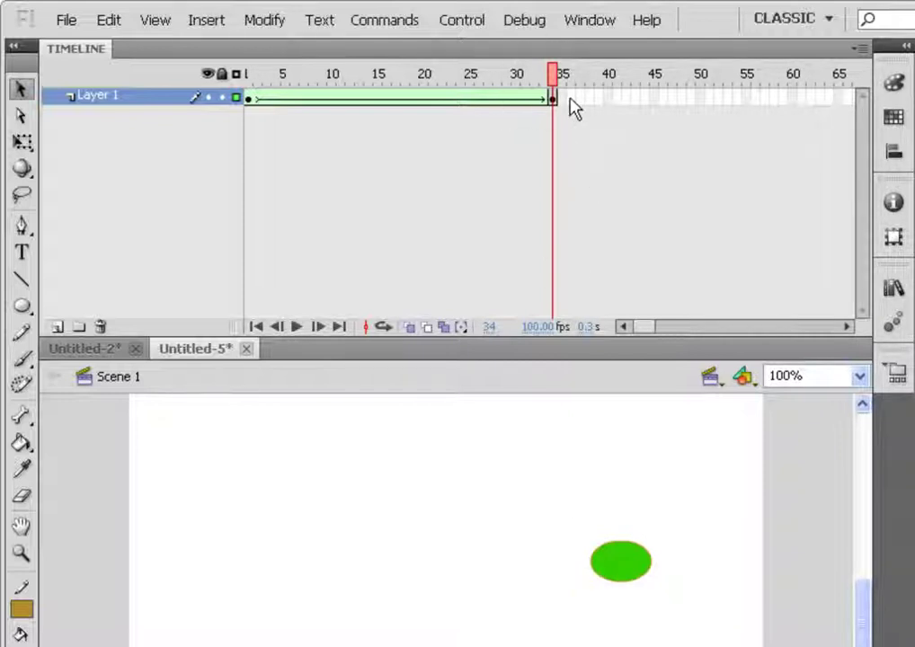
Set the timeline's frame rate to 24 fps and return the playhead to frame 1
{"action": "left_click", "coordinate": [540, 328]}
{"action": "type", "text": "24"}
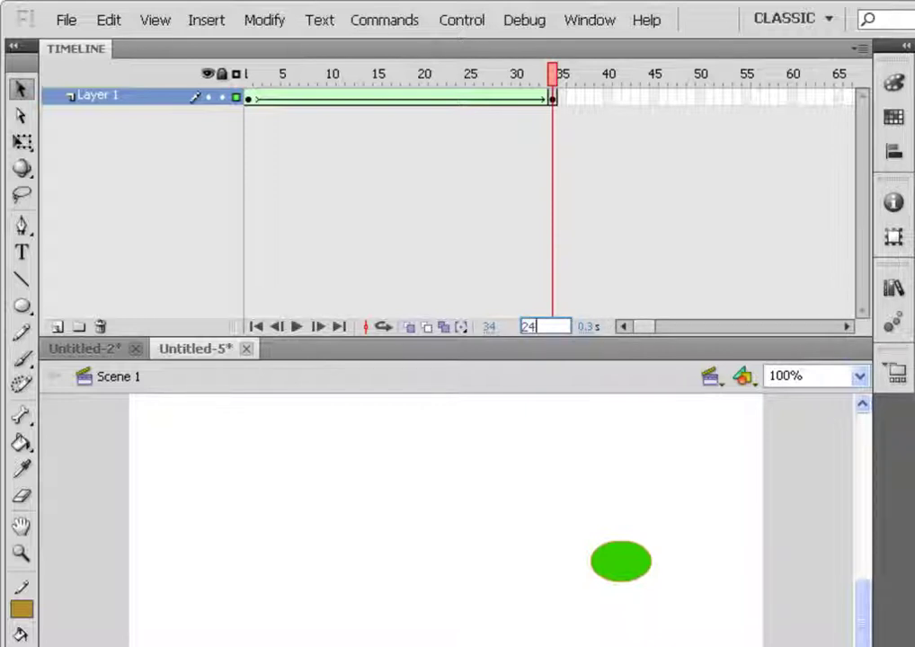
{"action": "key", "text": "Return"}
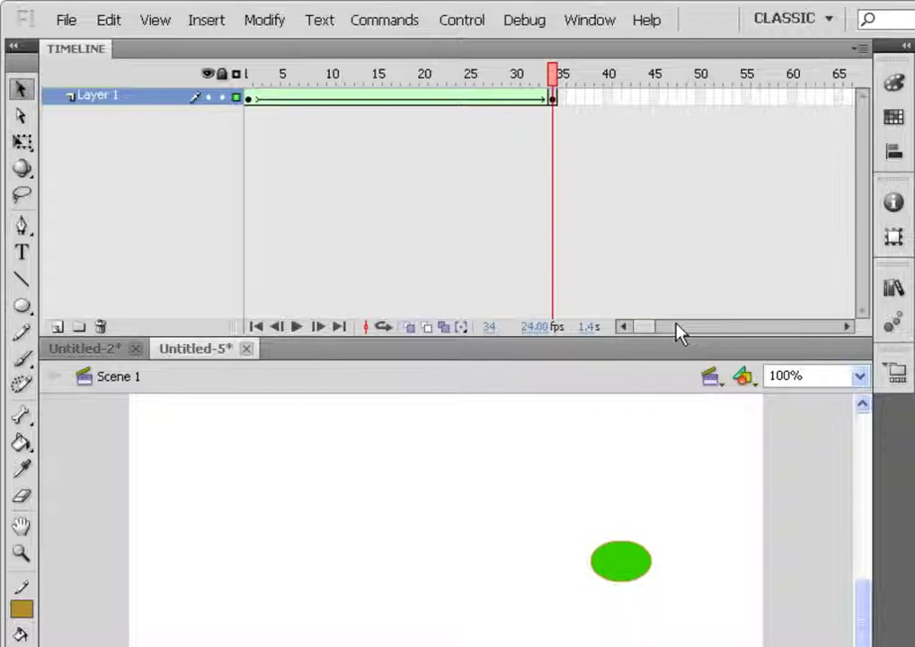
{"action": "left_click", "coordinate": [405, 74]}
{"action": "key", "text": "shift+comma"}
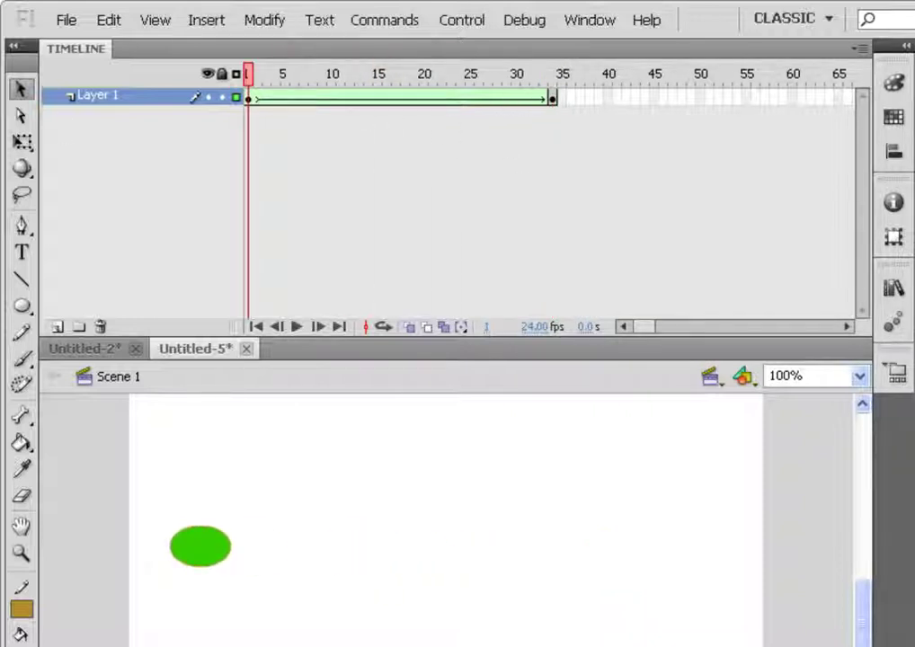